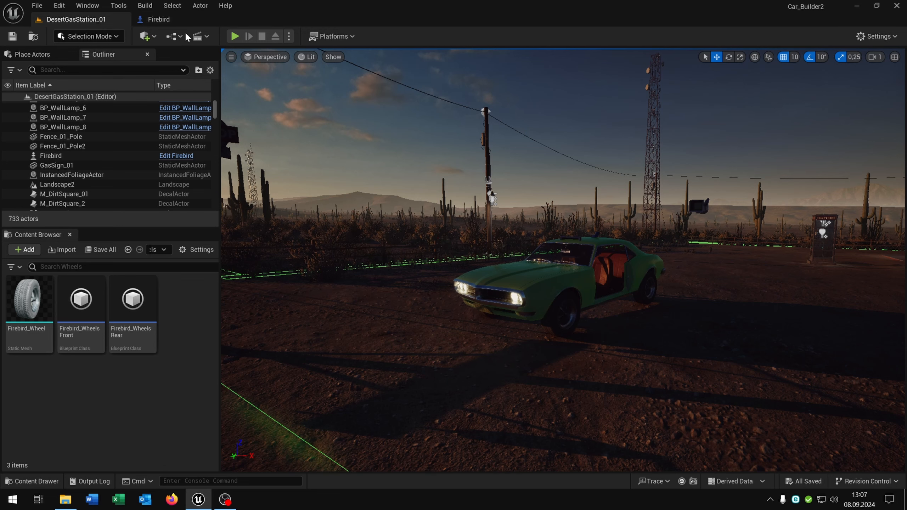
- Open the Firebird blueprint, show its details and examine the Vehicle Movement Component's Wheel Setups before closing the details
click(165, 19)
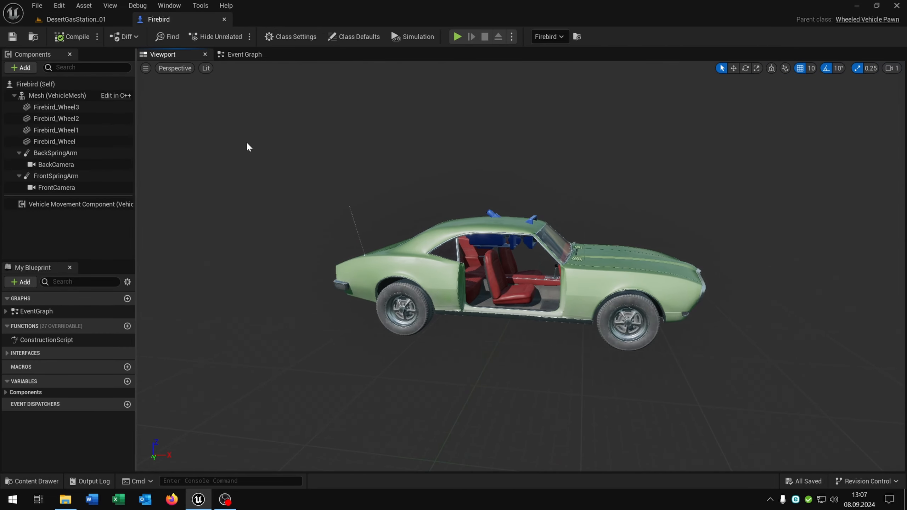
click(60, 107)
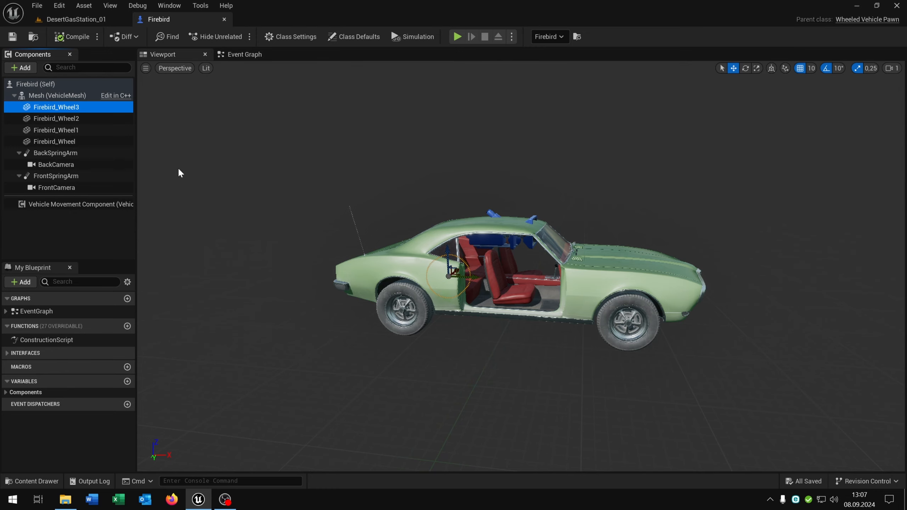
click(170, 5)
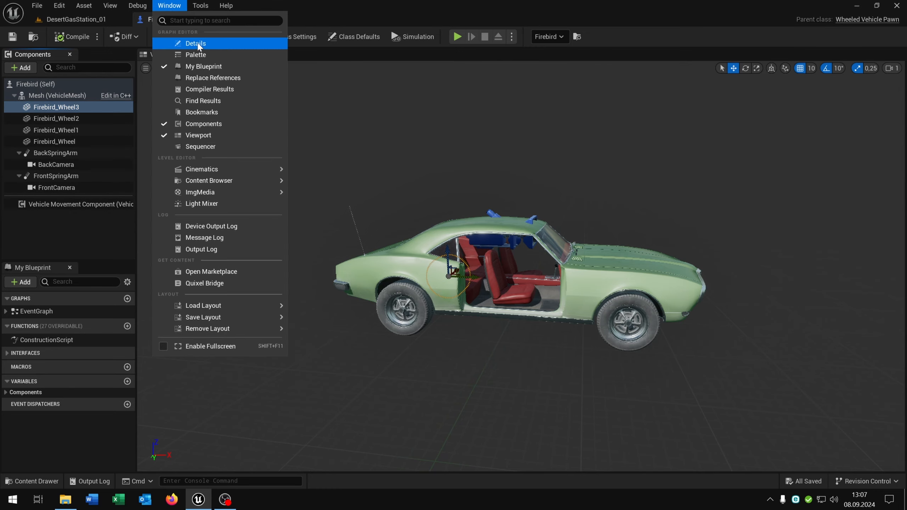
click(195, 43)
click(50, 204)
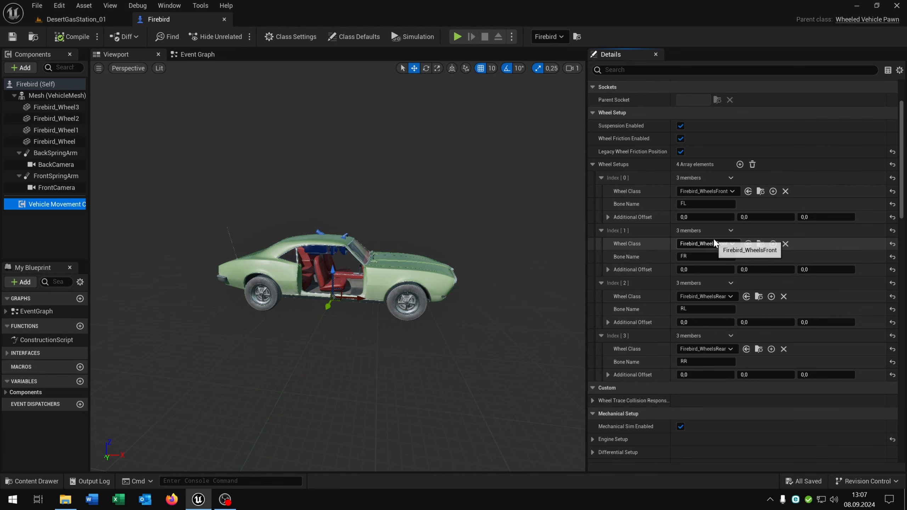
click(656, 55)
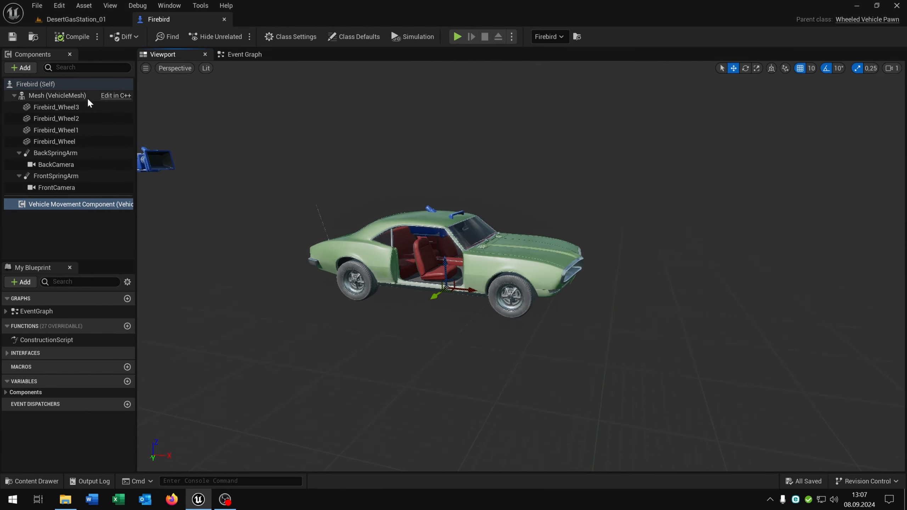
- Delete the four Firebird_Wheel mesh components from the Firebird blueprint, then compile and save it
click(66, 108)
shift+click(84, 142)
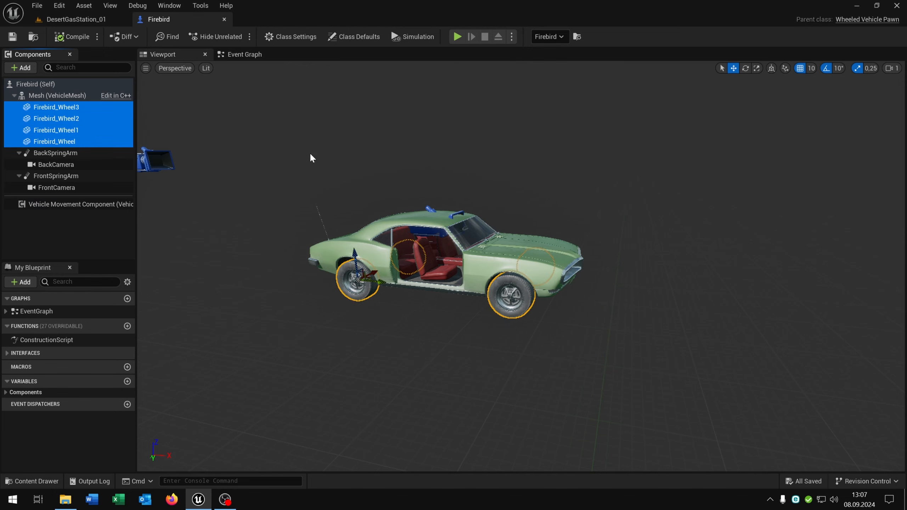
key(Delete)
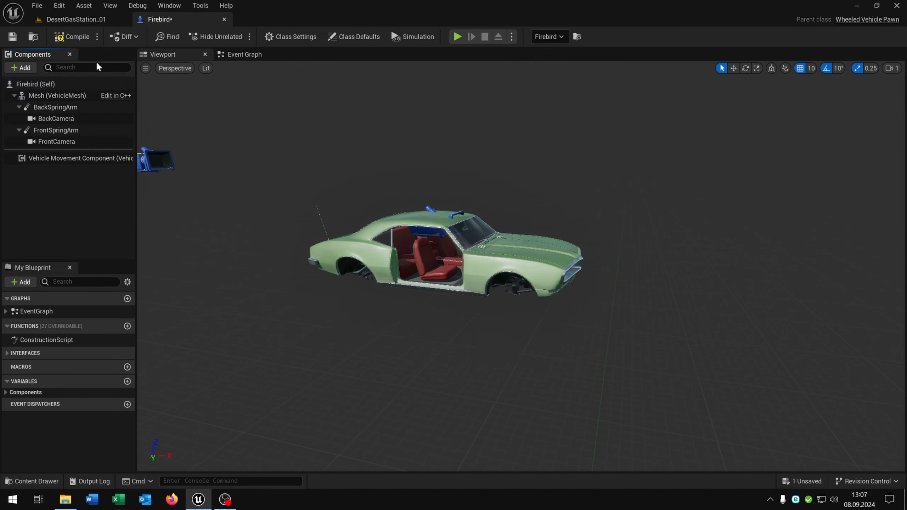
click(16, 37)
right_drag(438, 177, 421, 168)
key(w)
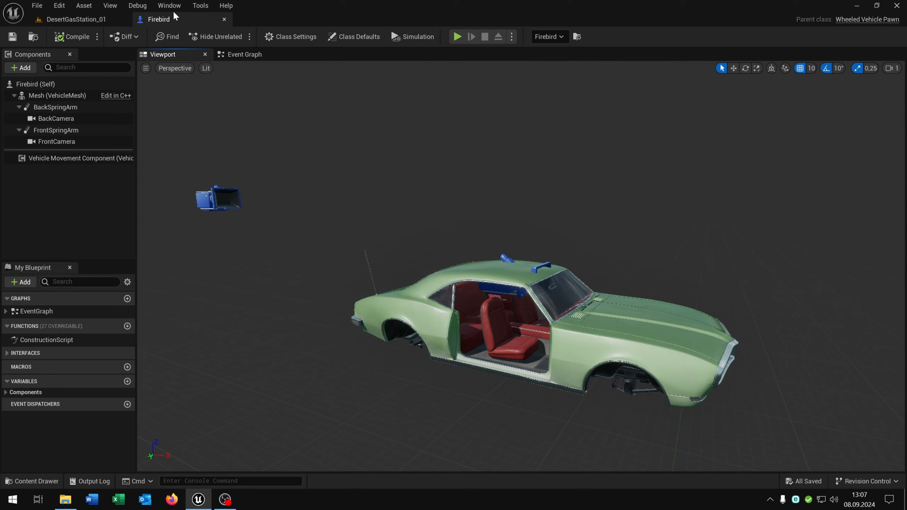
- Open the Firebird_WheelsFront and Firebird_WheelsRear blueprints from the level's Wheels folder
click(82, 20)
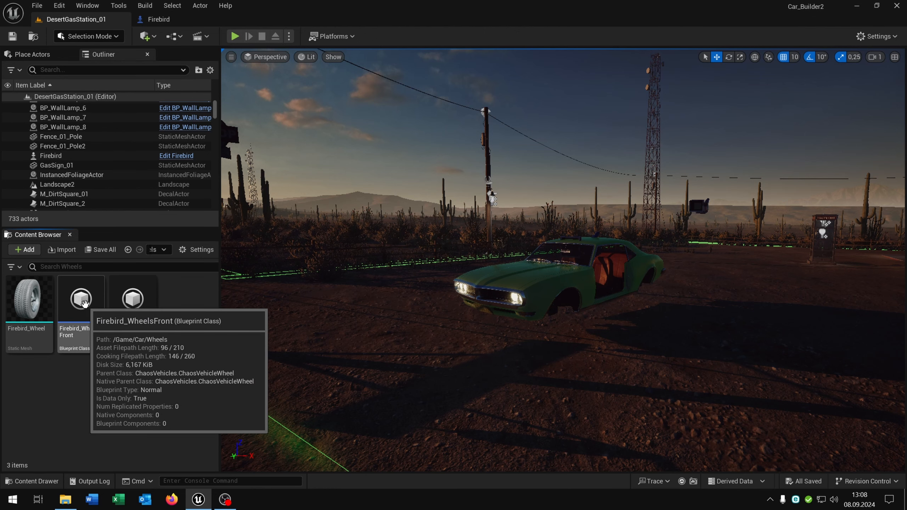
double_click(95, 339)
click(76, 19)
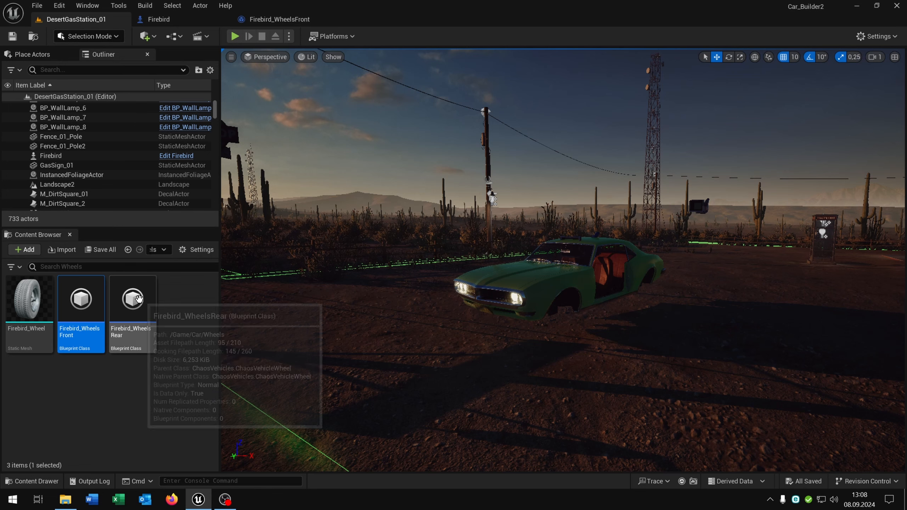
double_click(131, 314)
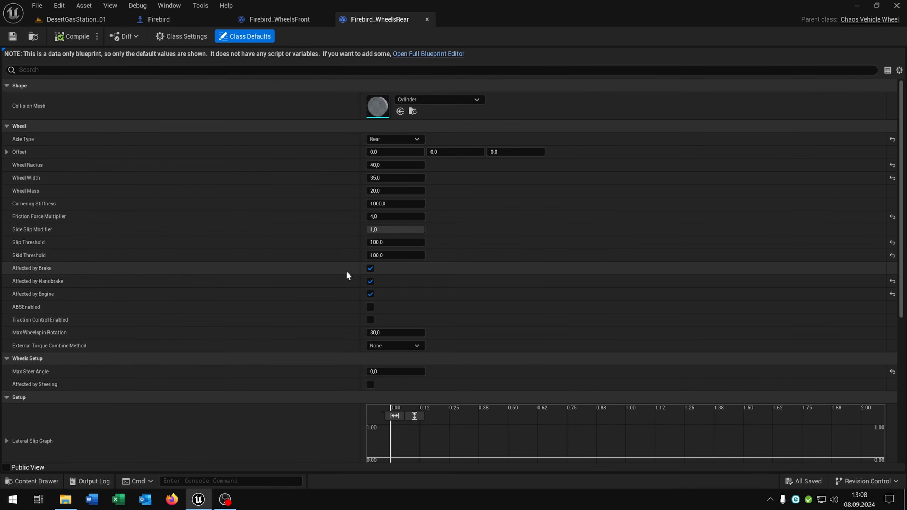
- Set the Wheel Radius in Firebird_WheelsFront to 0.01
click(303, 22)
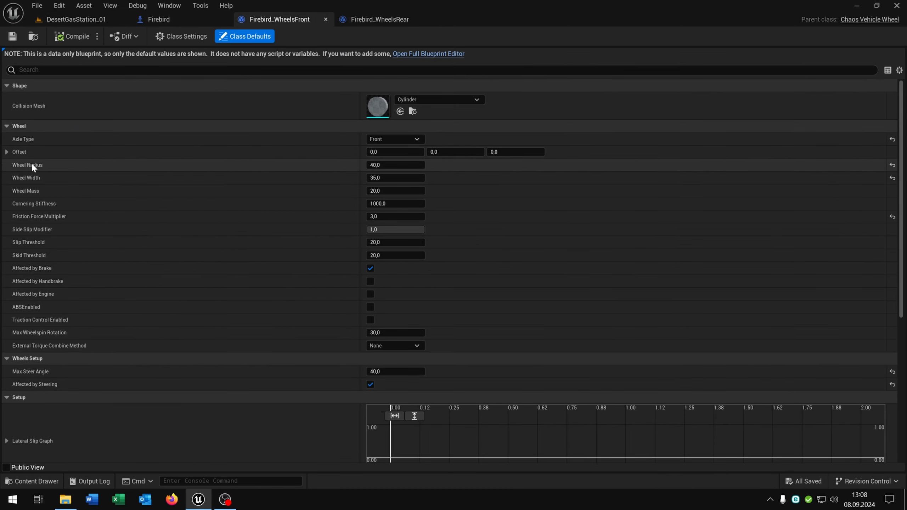
click(399, 165)
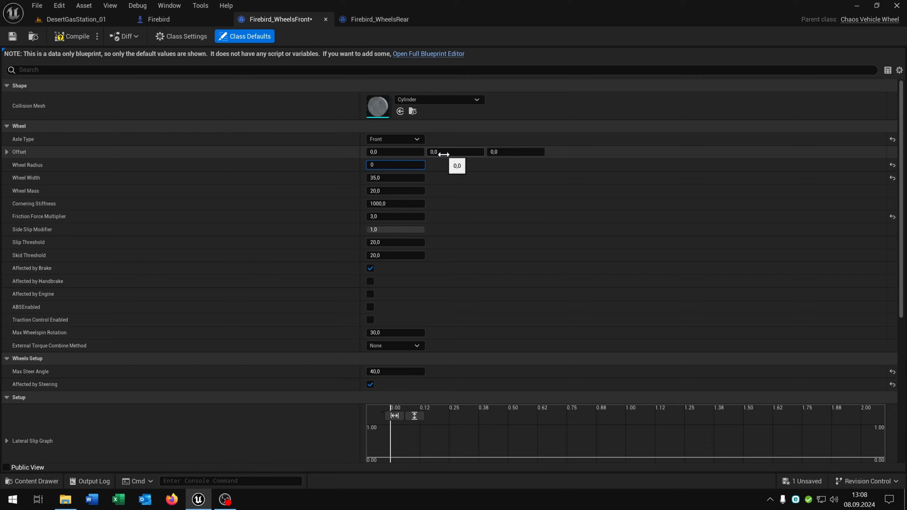
key(Tab)
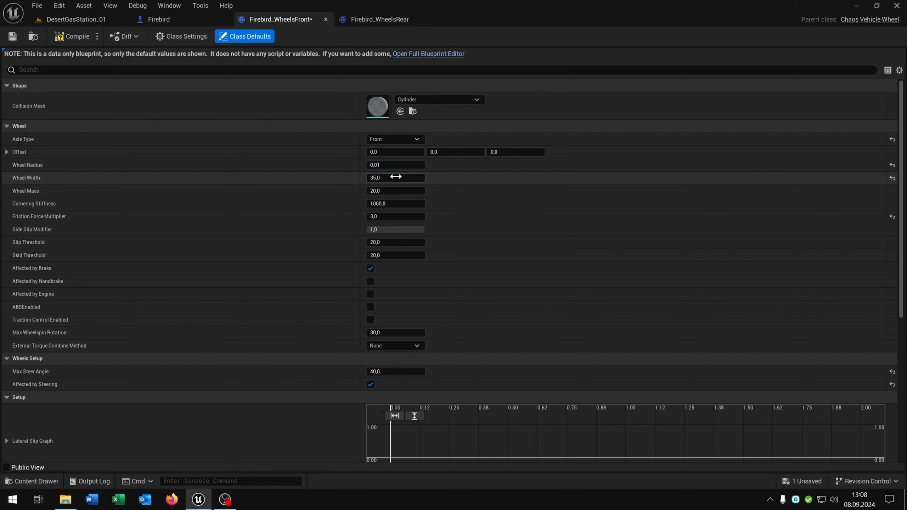
- Set the Wheel Radius in Firebird_WheelsRear to 0.01, then compile and save that blueprint
click(379, 19)
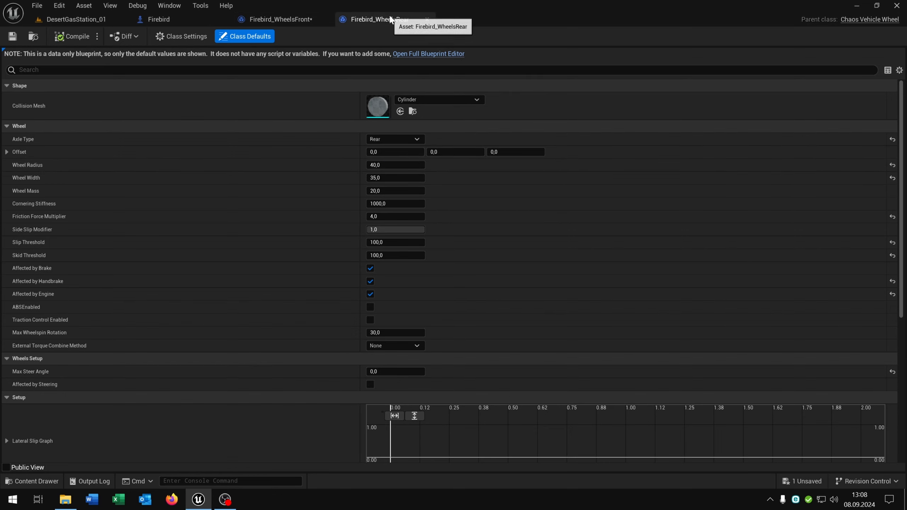
click(56, 39)
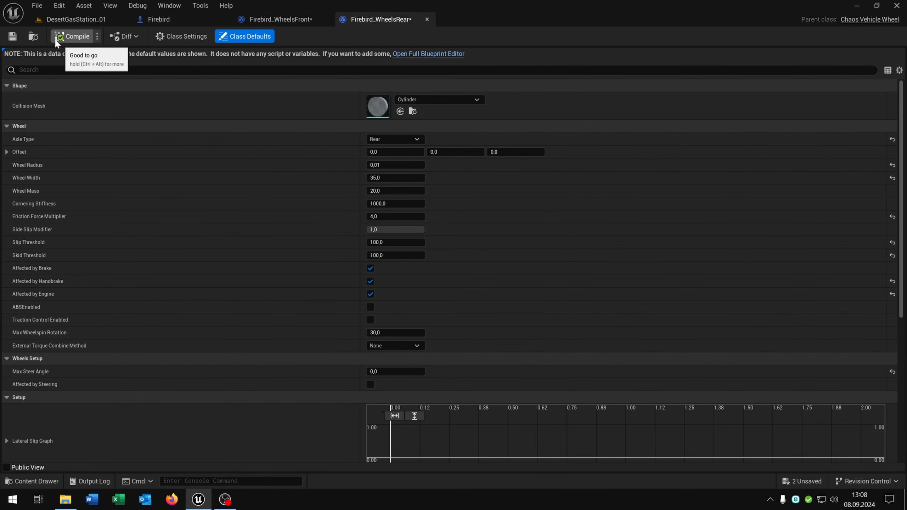
click(17, 36)
- Compile and save Firebird_WheelsFront, and close both wheel blueprints to return to the DesertGasStation_01 level
click(281, 20)
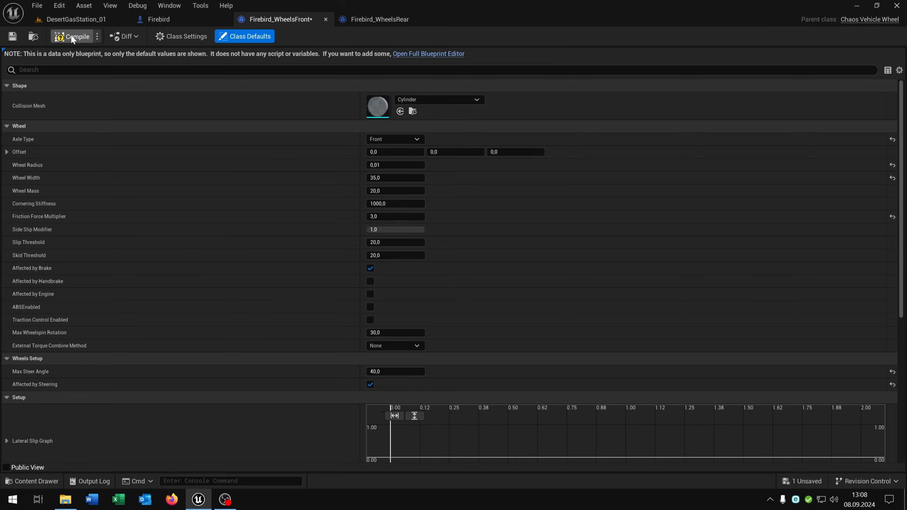
click(325, 20)
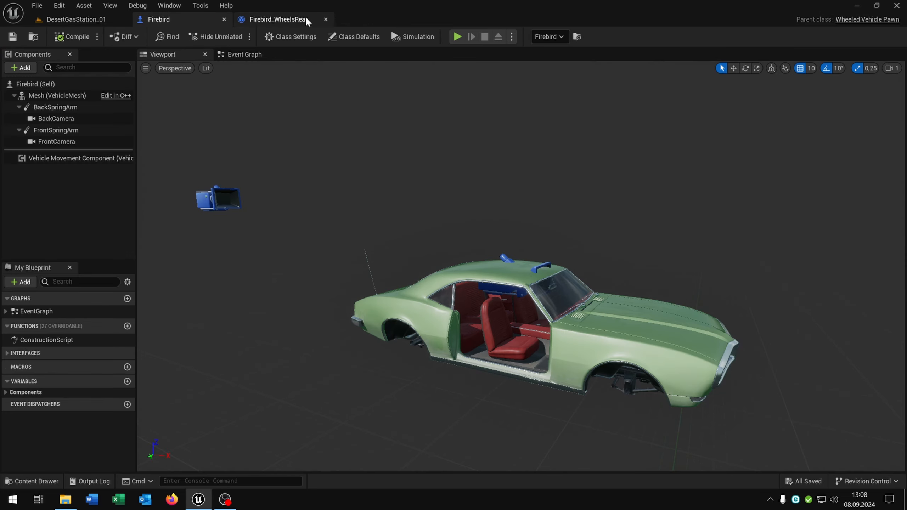
click(76, 18)
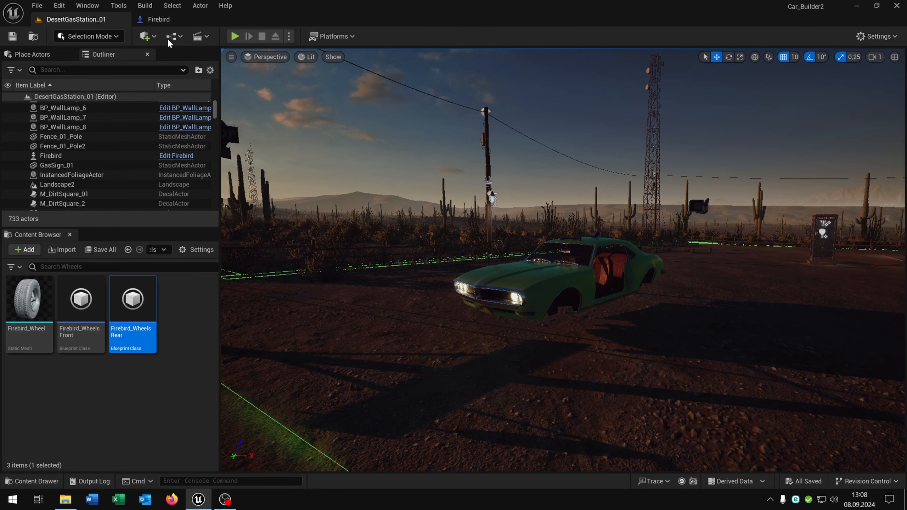
- Play the level to test driving the wheelless Firebird, then stop the play session
click(229, 36)
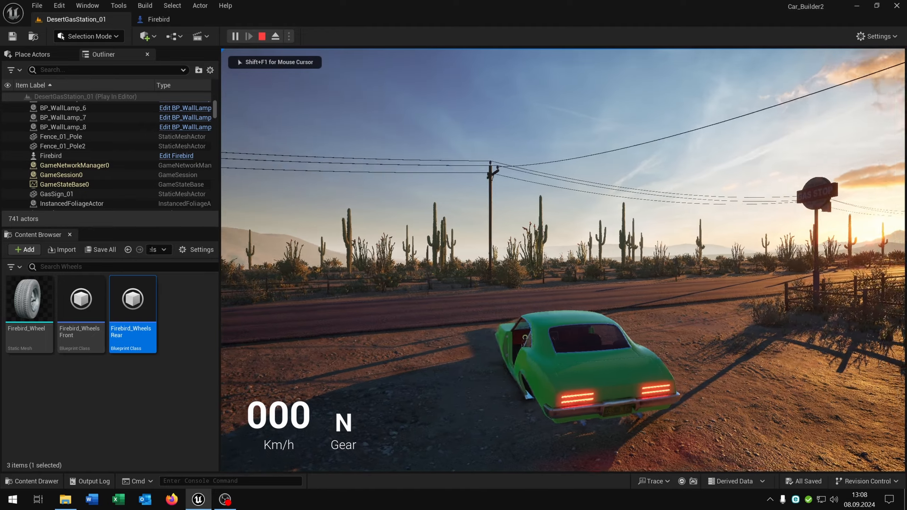
key(w)
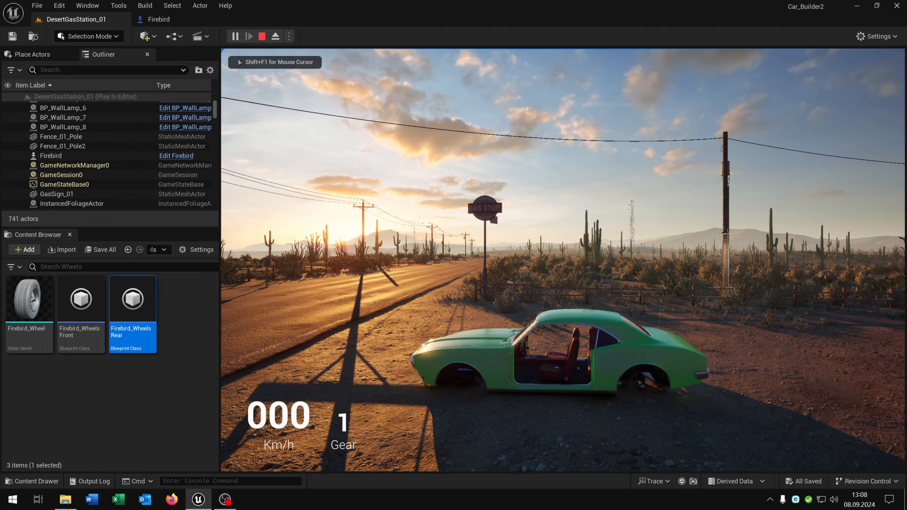
key(Escape)
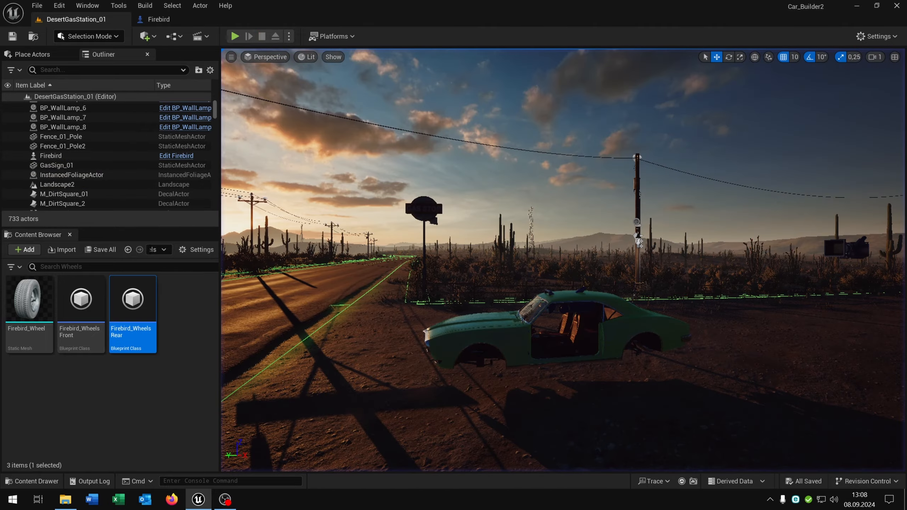
- Lower the Firebird in the level so its body sits on the ground, then deselect it
right_drag(511, 283, 538, 298)
drag(523, 275, 522, 293)
key(Escape)
right_drag(566, 295, 527, 329)
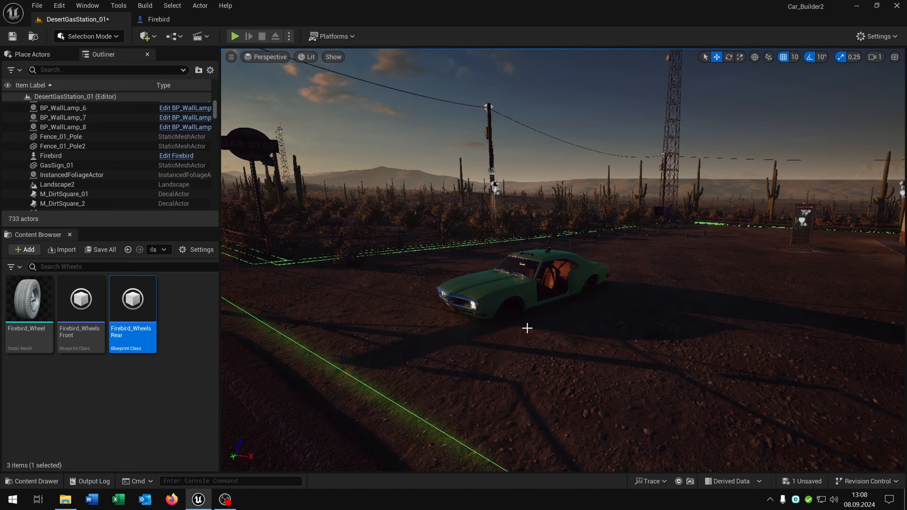
- Create an Actor blueprint named Firebird_Wheel_BP in the Wheels folder and open it
click(198, 407)
right_click(183, 308)
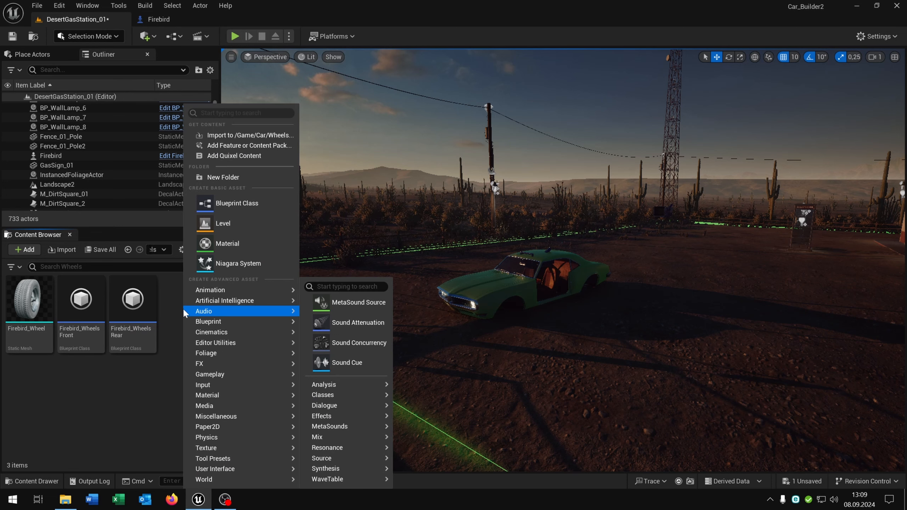
click(249, 205)
click(382, 173)
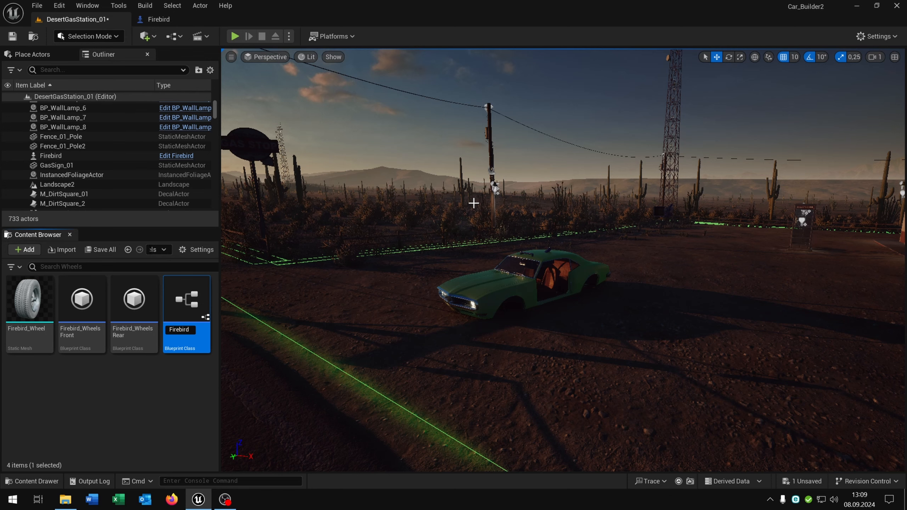
text(Firebird_Wheel_)
text(BP)
key(Return)
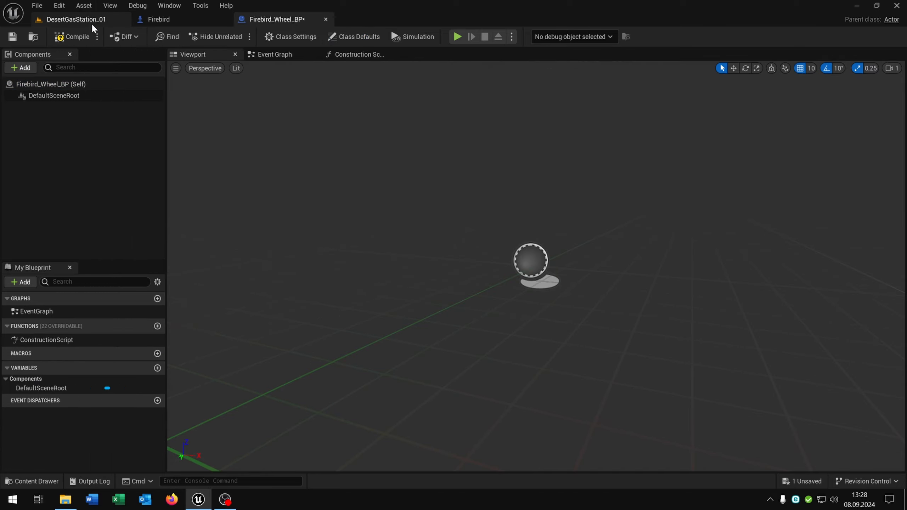
- Add the Firebird_Wheel static mesh to Firebird_Wheel_BP and make it the root component in place of DefaultSceneRoot
click(91, 21)
click(287, 19)
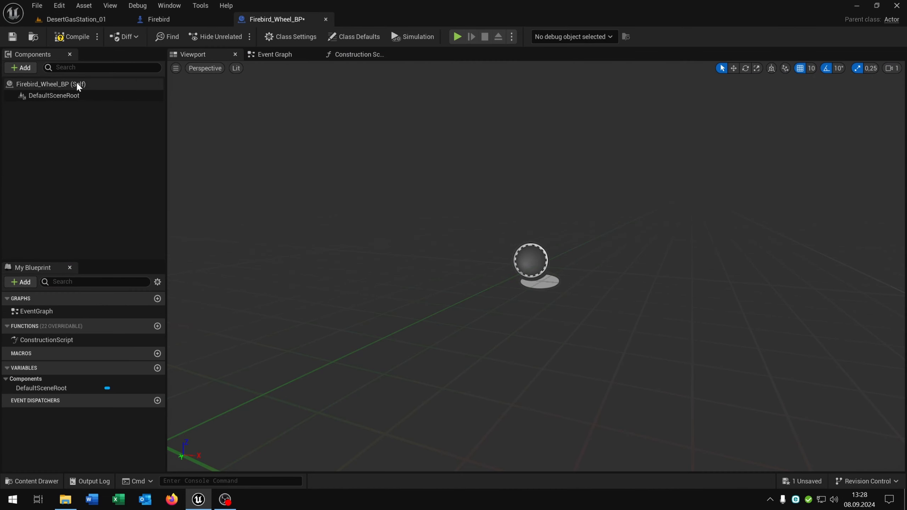
click(20, 68)
click(80, 172)
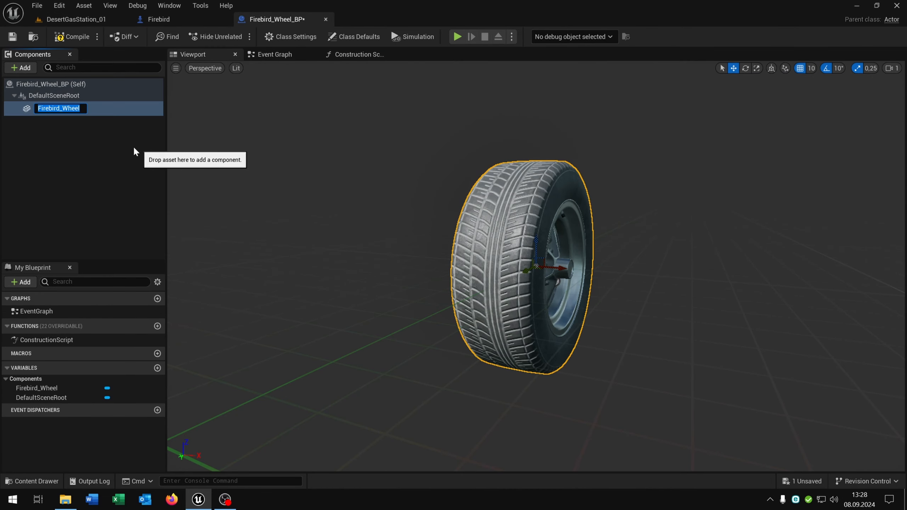
click(133, 146)
click(103, 107)
drag(54, 109, 70, 97)
- Show the details of the Firebird_Wheel component, enable Simulate Physics and override its mass with 100 kg
click(169, 5)
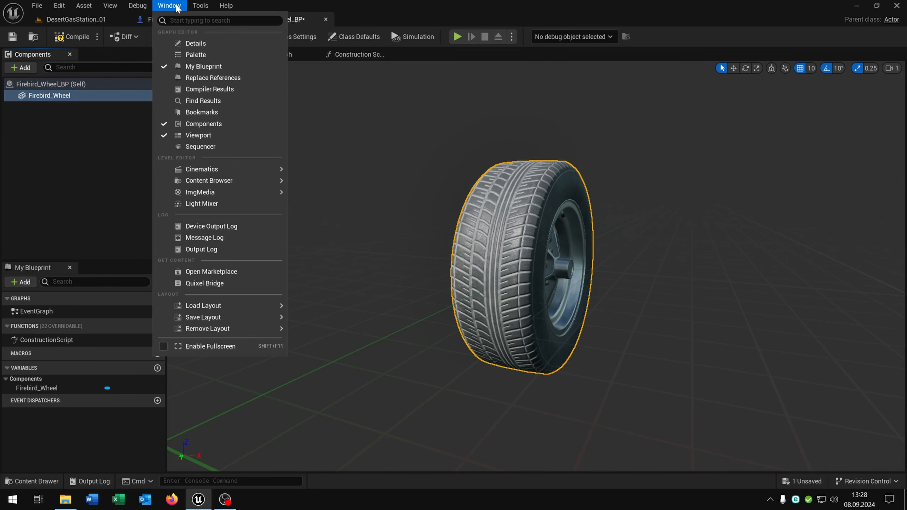
click(217, 46)
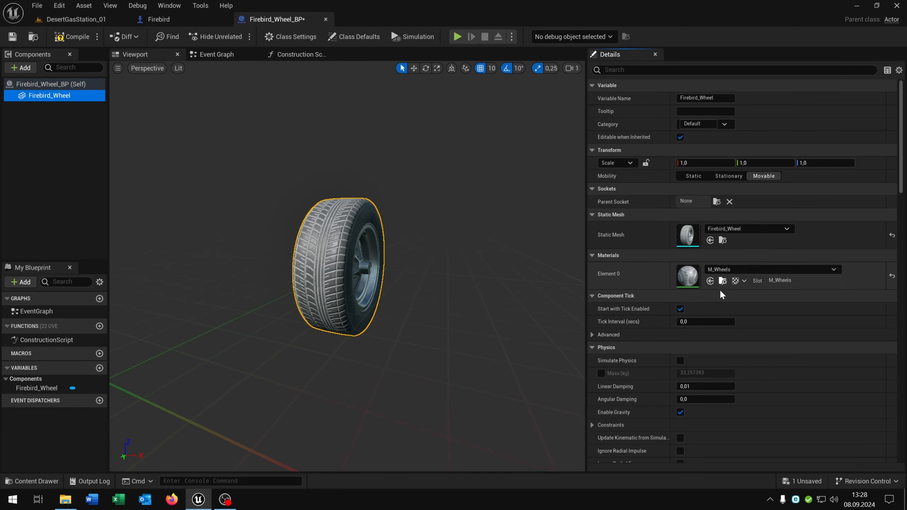
scroll(722, 307, down, 5)
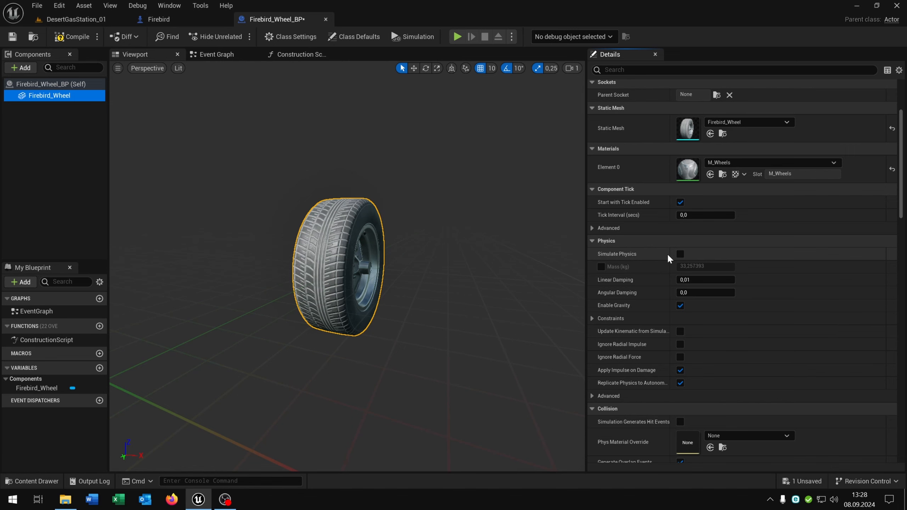
click(601, 267)
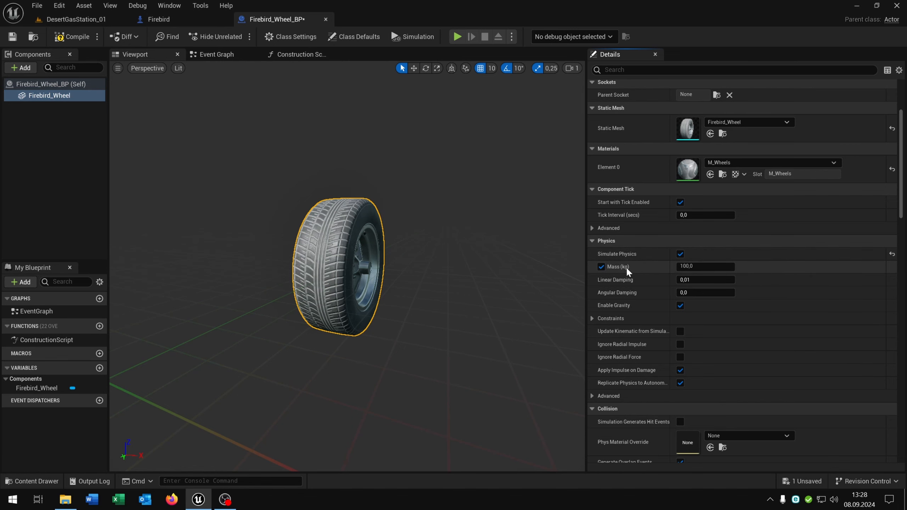
- Give Firebird_Wheel a Custom collision preset with object type WorldDynamic, ignore the WorldDynamic response, and compile the blueprint
scroll(680, 271, down, 10)
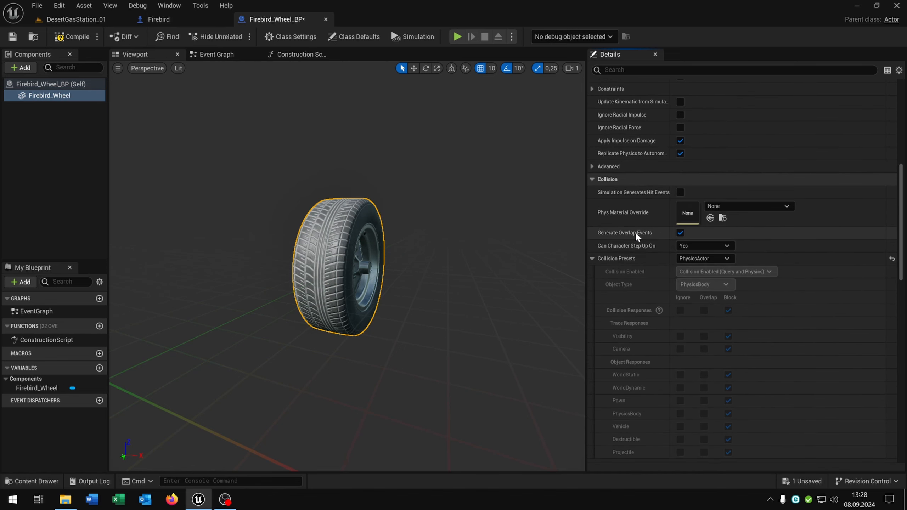
scroll(680, 247, down, 2)
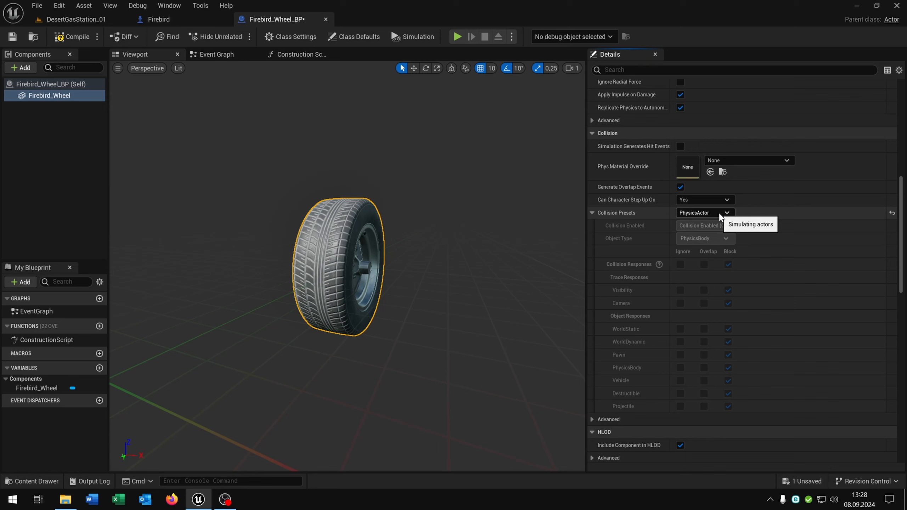
click(720, 214)
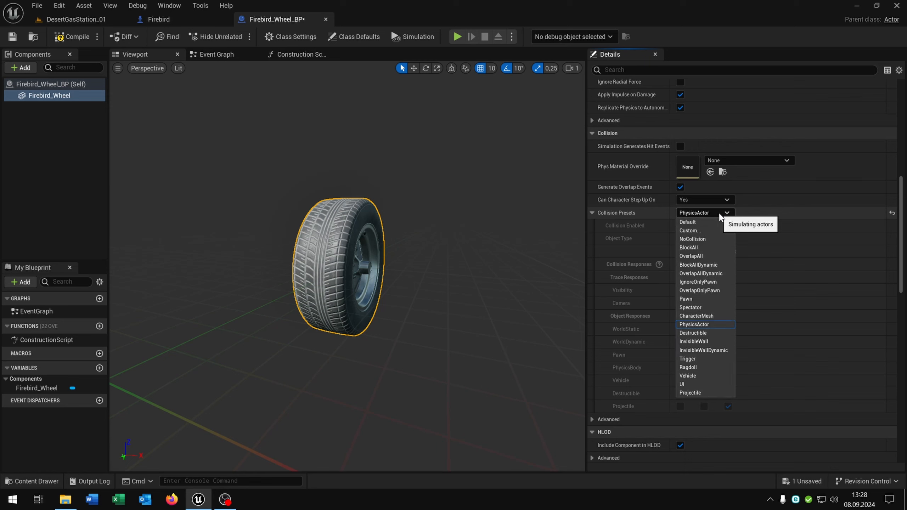
click(717, 233)
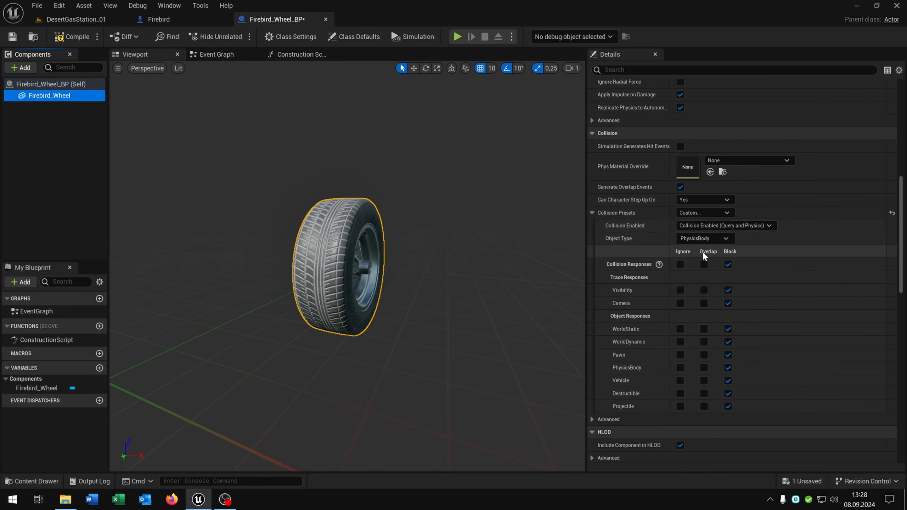
click(708, 239)
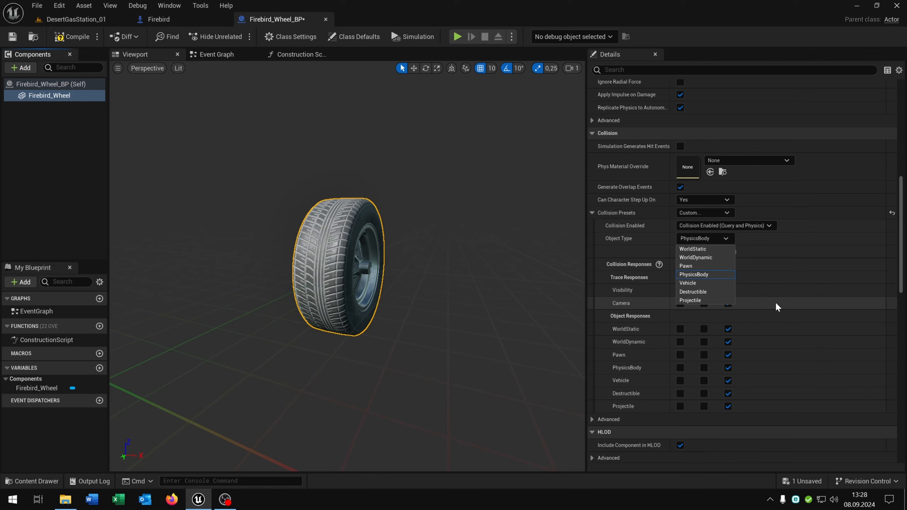
click(725, 258)
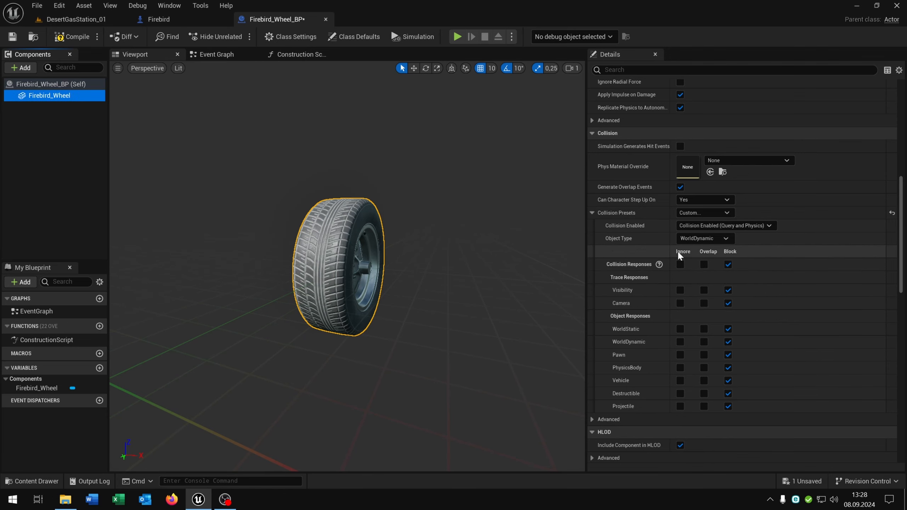
click(680, 342)
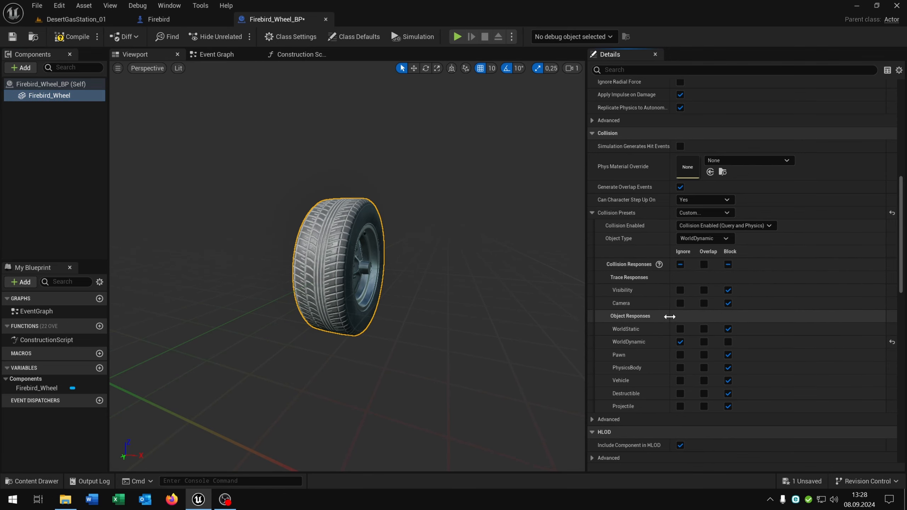
click(72, 36)
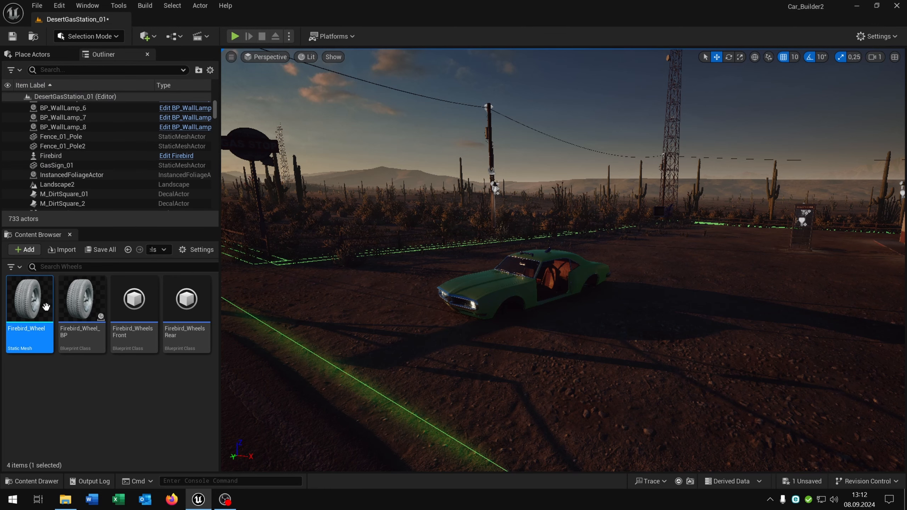
- Place a Firebird_Wheel_BP in the level beside the Firebird's open door side and rotate it so it leans over
click(91, 306)
drag(91, 306, 618, 304)
right_drag(637, 320, 672, 329)
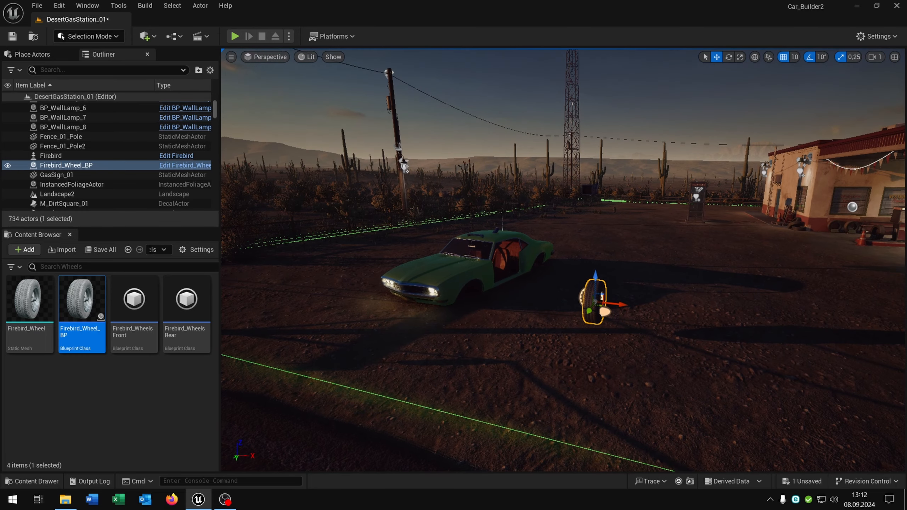
key(e)
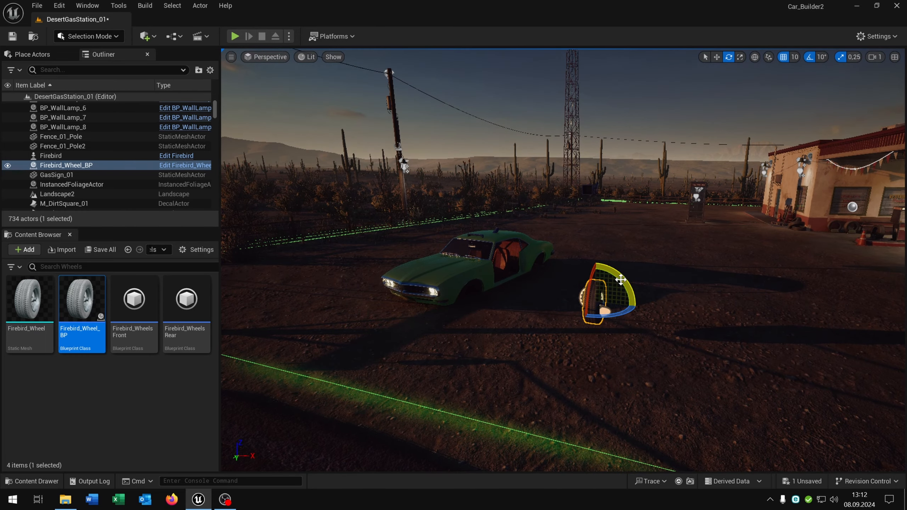
drag(620, 280, 628, 330)
- Duplicate the tilted wheel and position the copy behind it on the same side of the Firebird
key(space)
key(space)
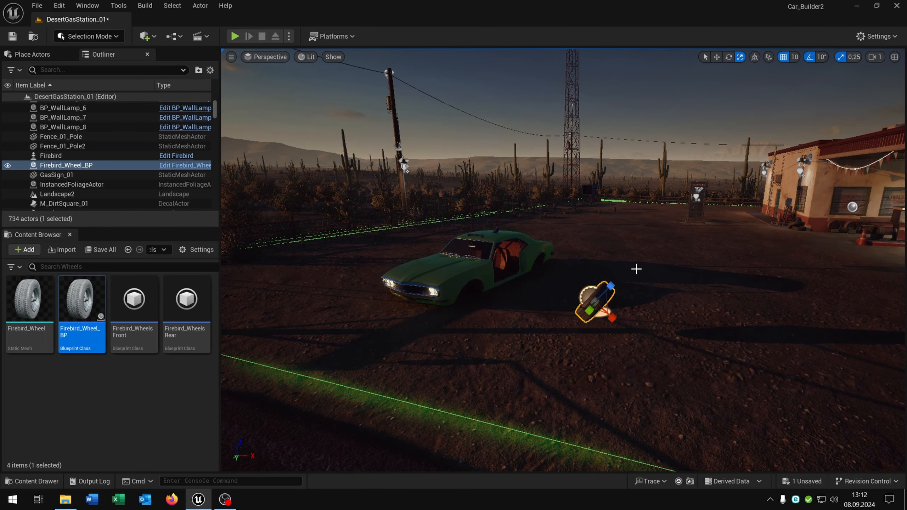
key(d)
right_drag(635, 267, 571, 269)
alt+drag(606, 306, 733, 287)
key(a)
right_drag(683, 284, 774, 279)
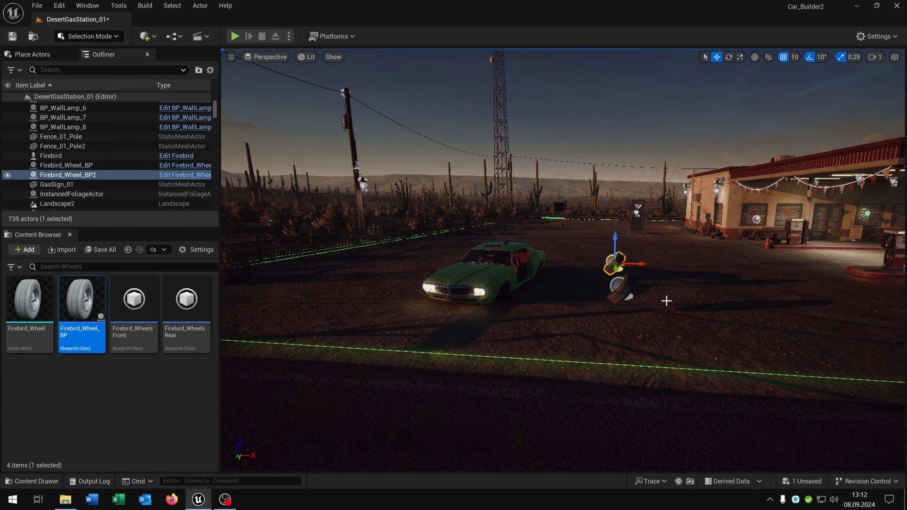
- Select both wheels, duplicate them to the opposite side of the Firebird, and tilt the copies the other way
ctrl+click(623, 297)
alt+drag(641, 292, 393, 280)
right_drag(393, 280, 473, 267)
key(e)
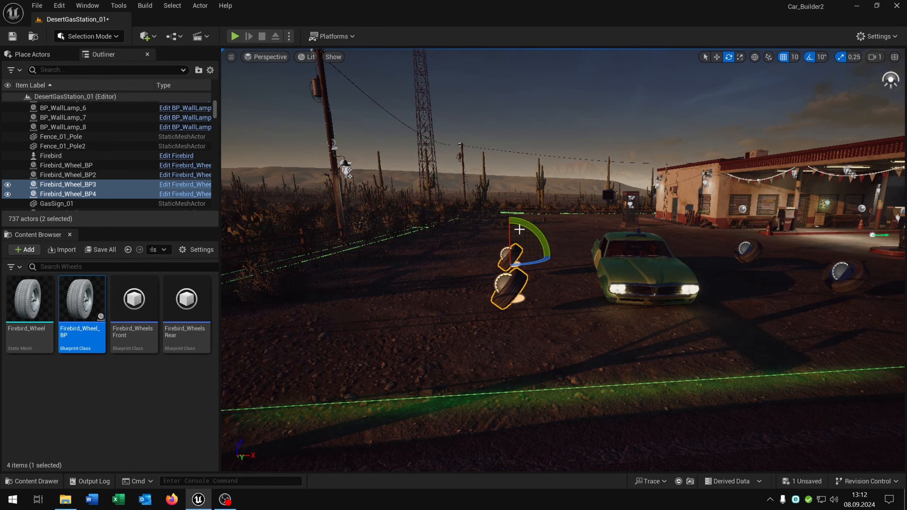
drag(518, 229, 550, 240)
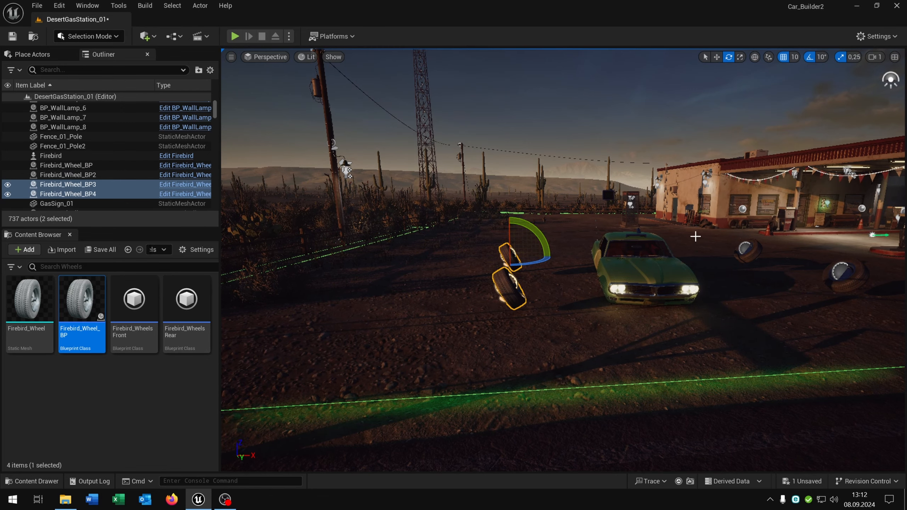
- Deselect the wheels, play the level to check how the four wheels fall, and stop the session
key(Escape)
click(235, 36)
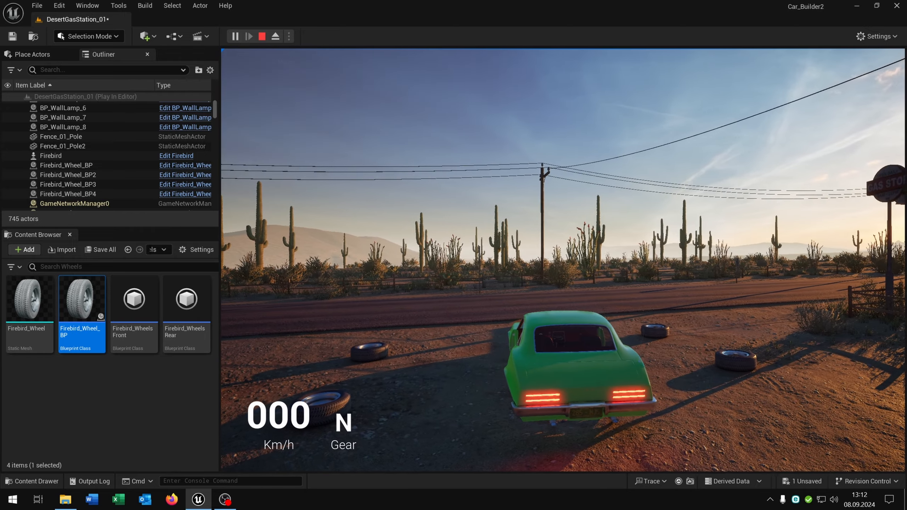
key(Escape)
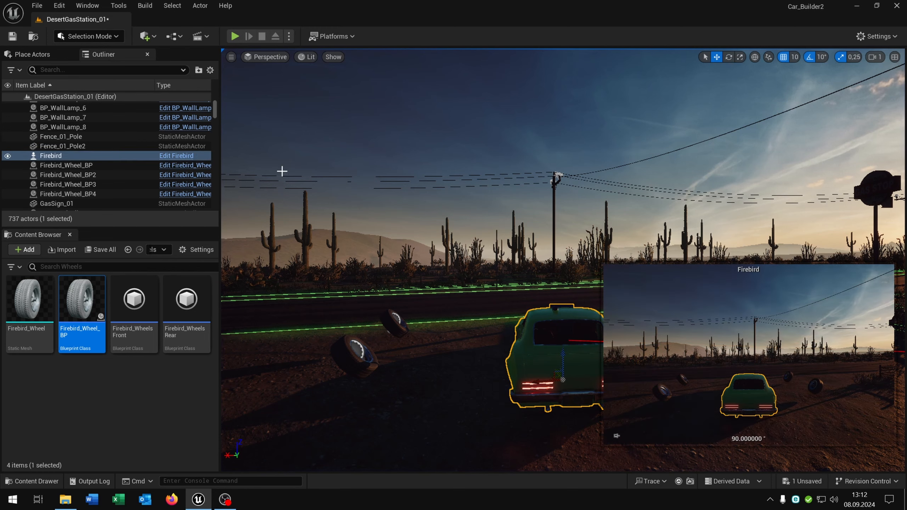
- Open the Firebird blueprint, hide its details, and show the empty Event Graph area above Steering and Throttle controls
click(179, 156)
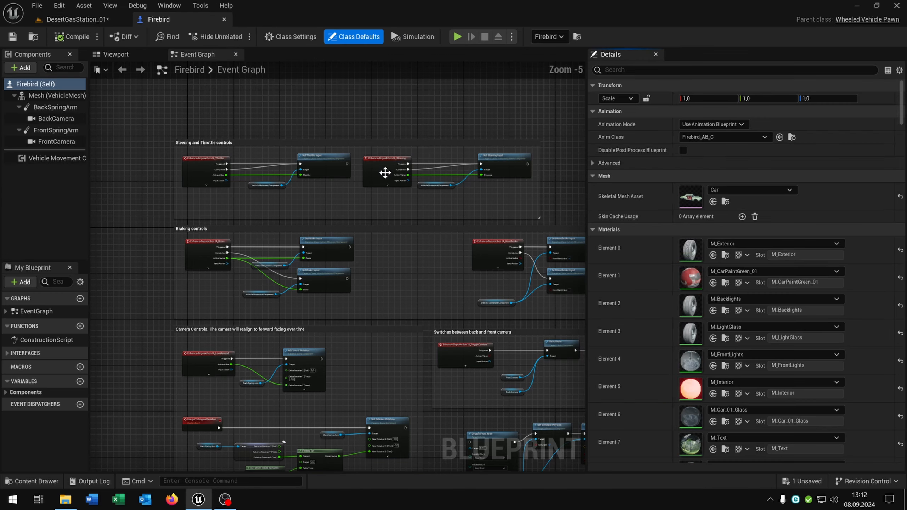
click(655, 54)
right_drag(476, 137, 582, 235)
right_drag(437, 148, 440, 196)
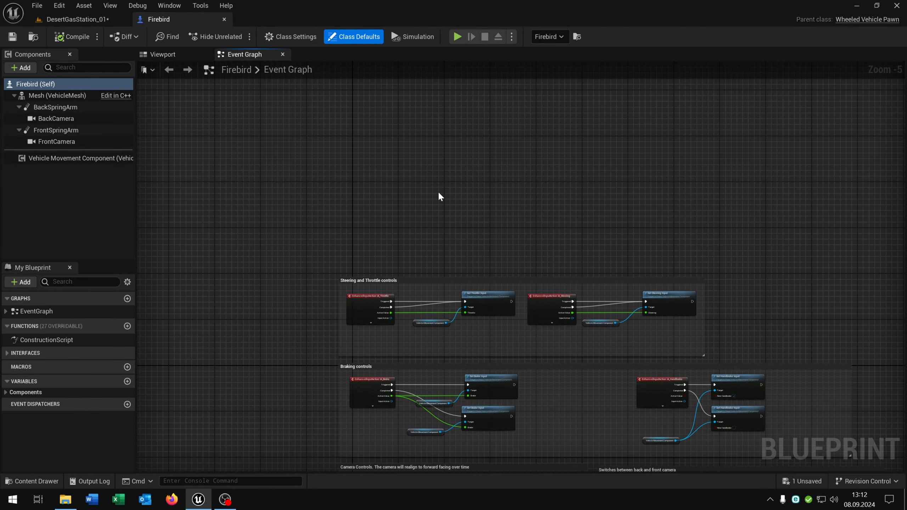
scroll(393, 211, up, 5)
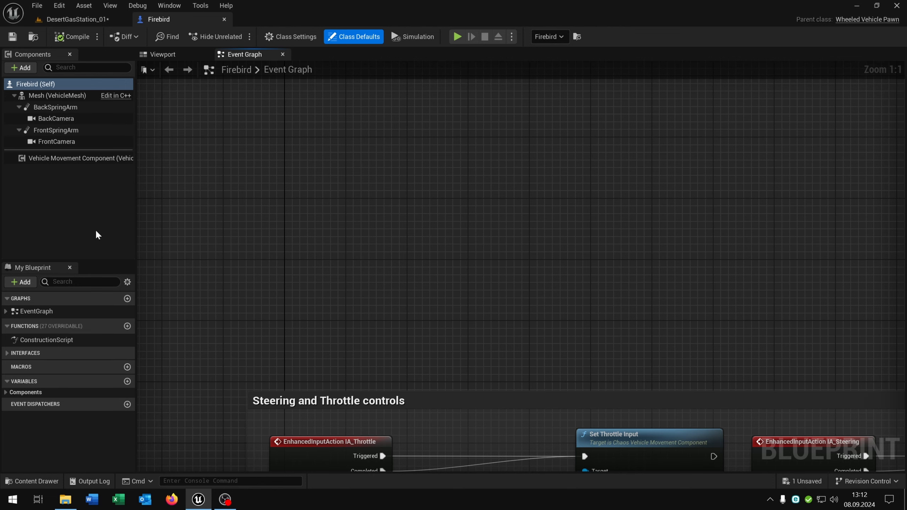
- Create a variable named Wheels in the Firebird blueprint as an array of Firebird Wheel BP object references
click(127, 381)
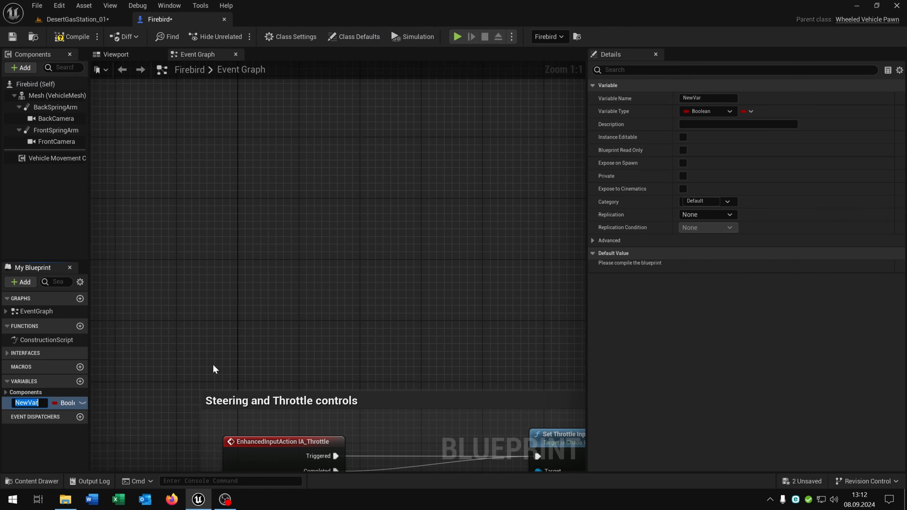
key(Return)
click(706, 111)
text(Fi)
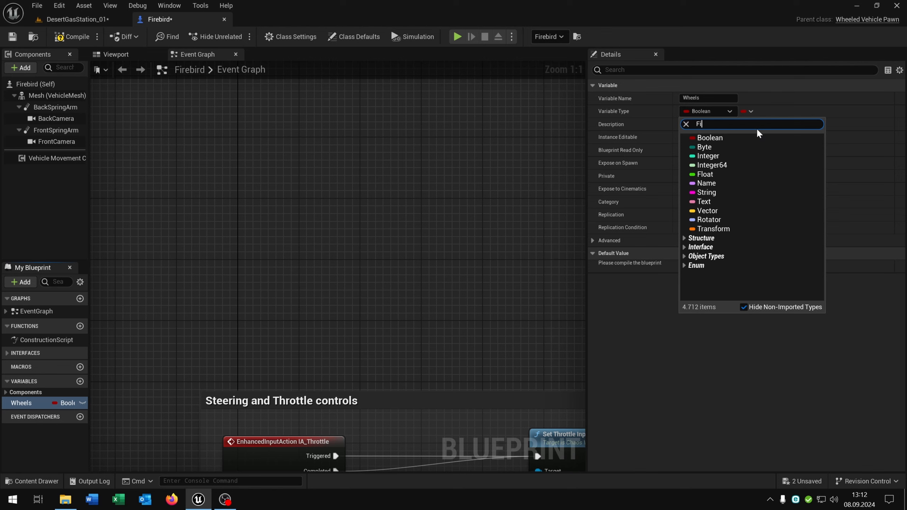
text(reb)
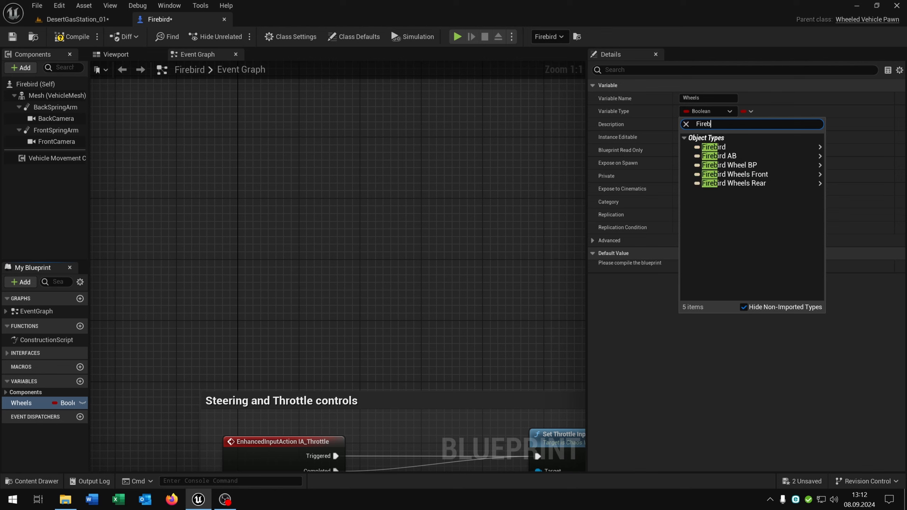
mouse_move(764, 166)
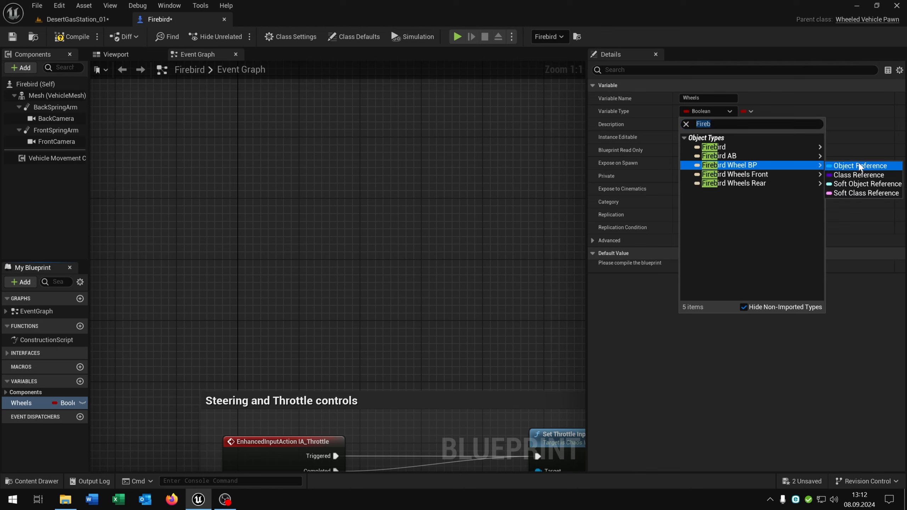
click(861, 166)
click(746, 112)
click(749, 136)
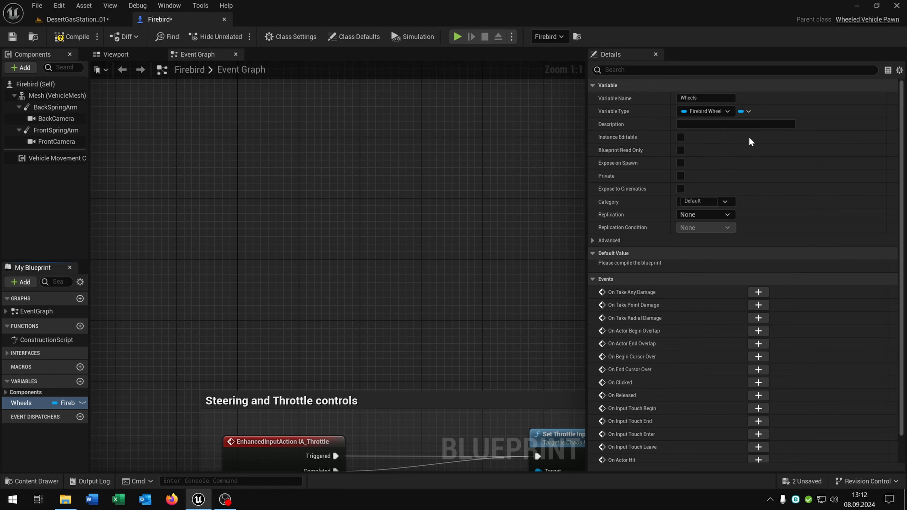
- Widen the variable list, make the Wheels array instance editable, then compile and save the Firebird blueprint
drag(89, 361, 137, 365)
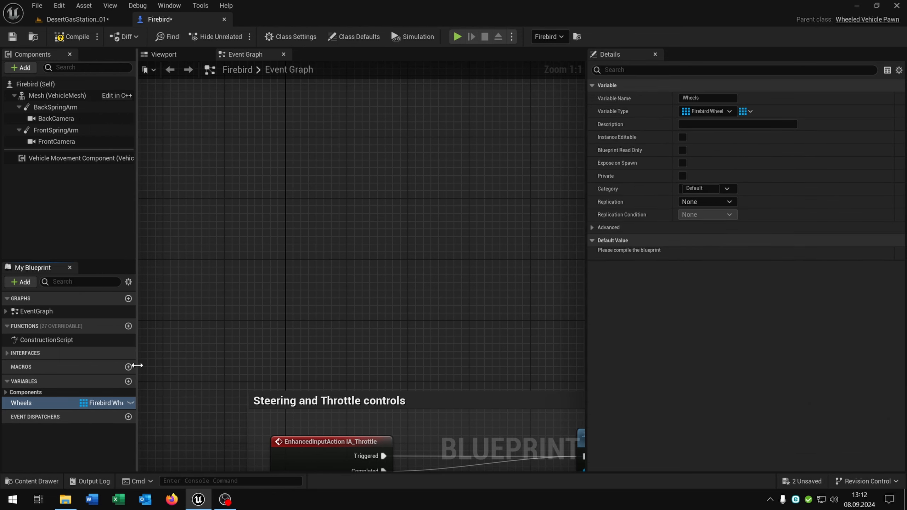
click(131, 403)
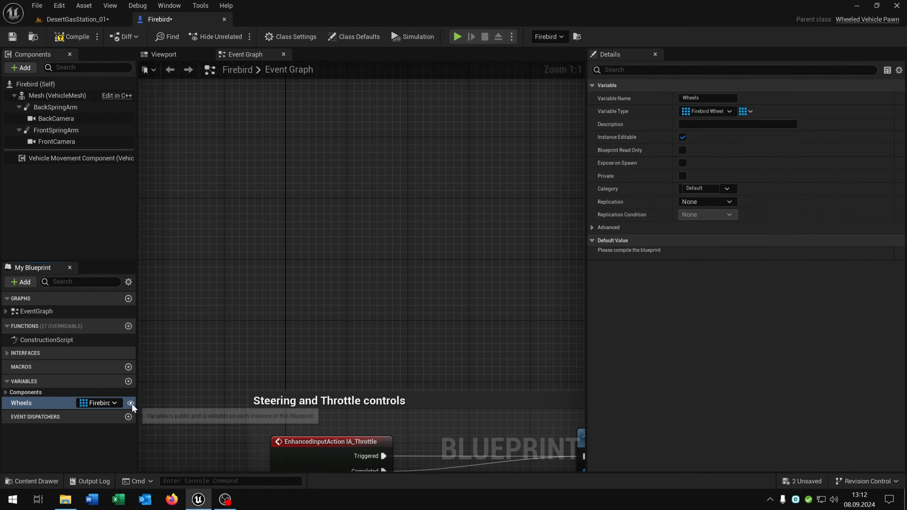
click(61, 37)
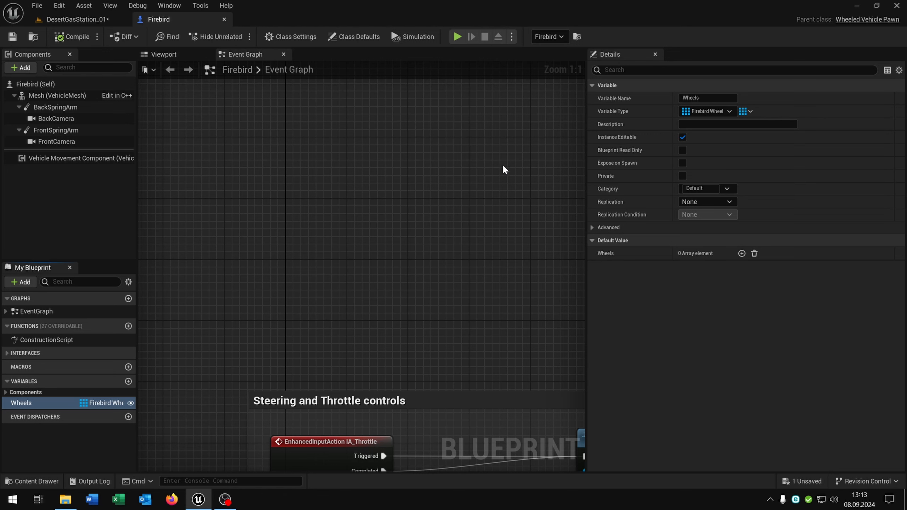
- Create a second array variable named Sockets with type Name, then compile and save the Firebird blueprint
click(128, 381)
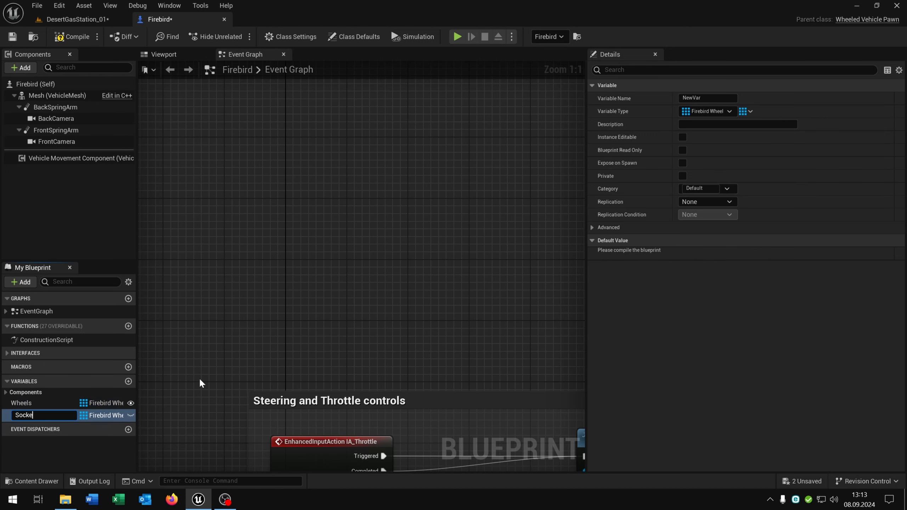
key(Return)
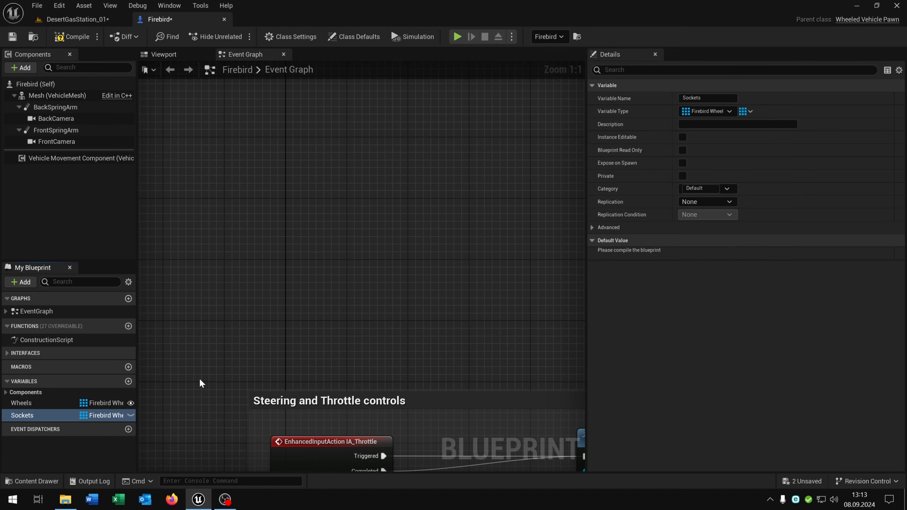
click(706, 111)
click(756, 183)
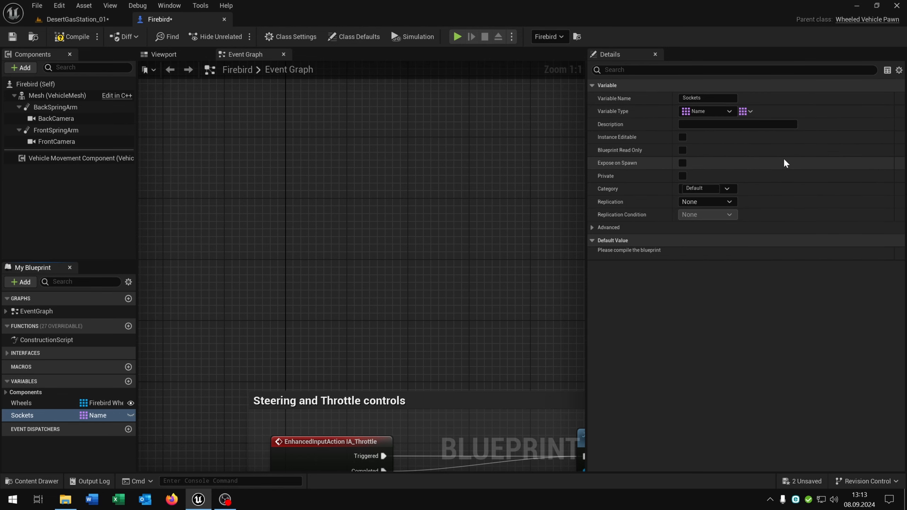
click(73, 37)
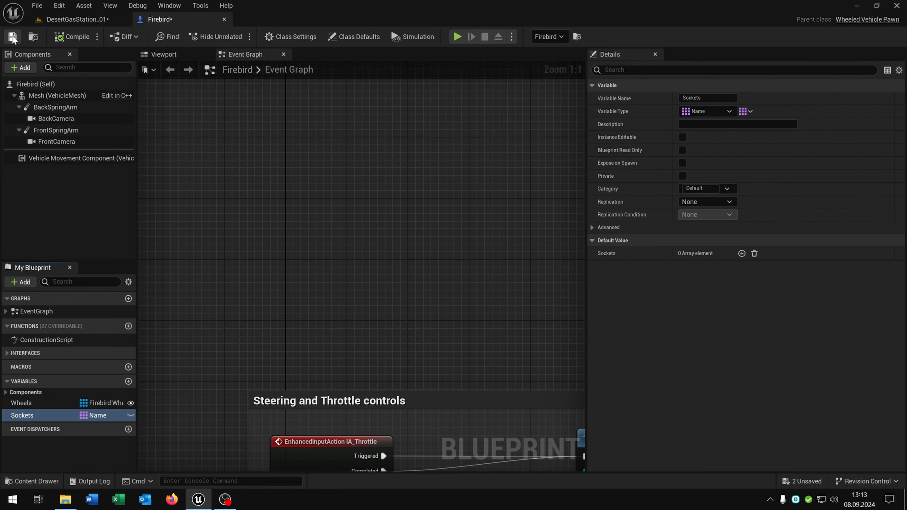
click(13, 36)
- Hide the details and search the graph actions for "1 key" in the empty area above Steering and Throttle controls
click(654, 54)
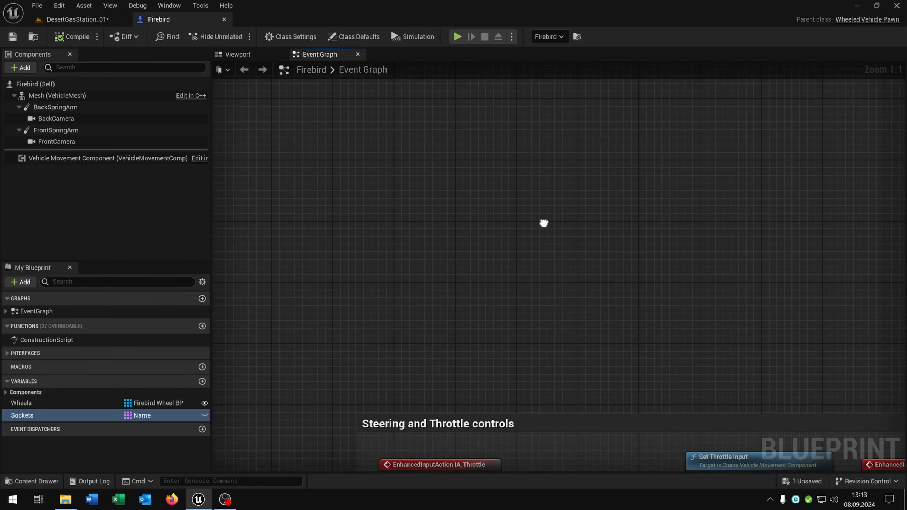
right_click(391, 182)
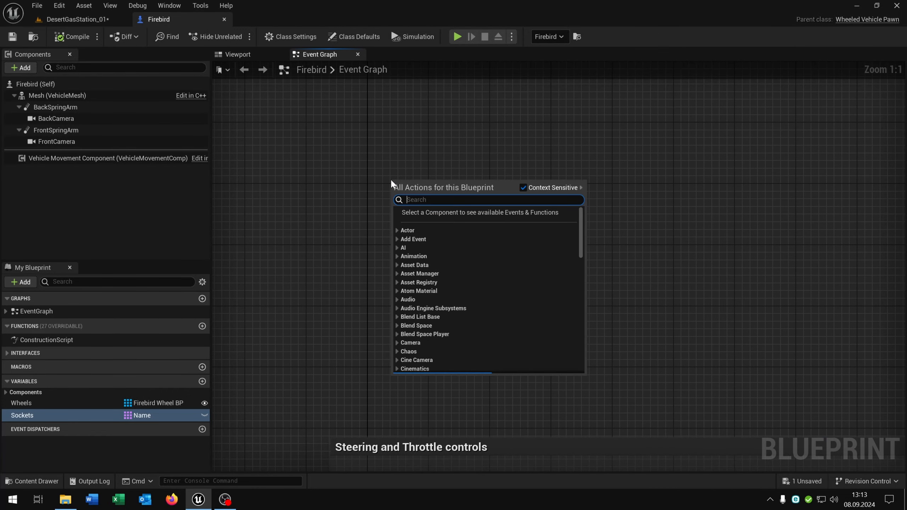
text(1 key)
scroll(461, 238, down, 5)
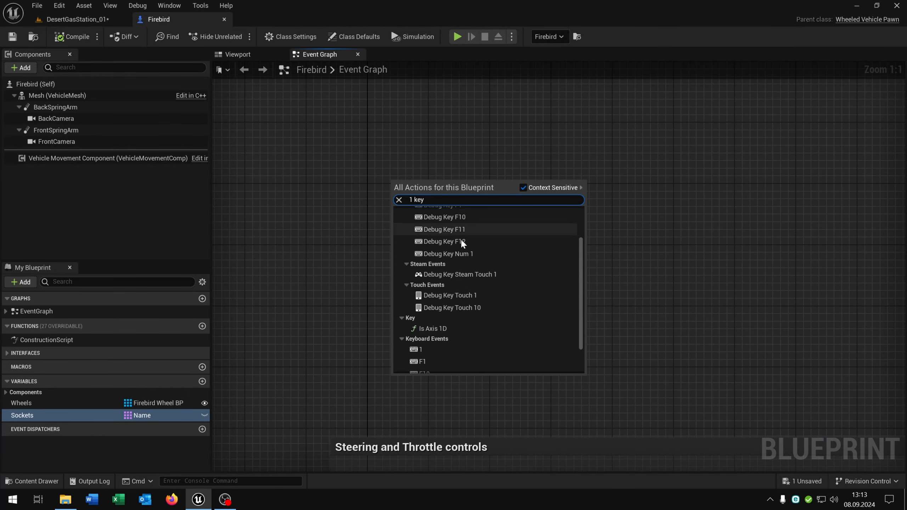